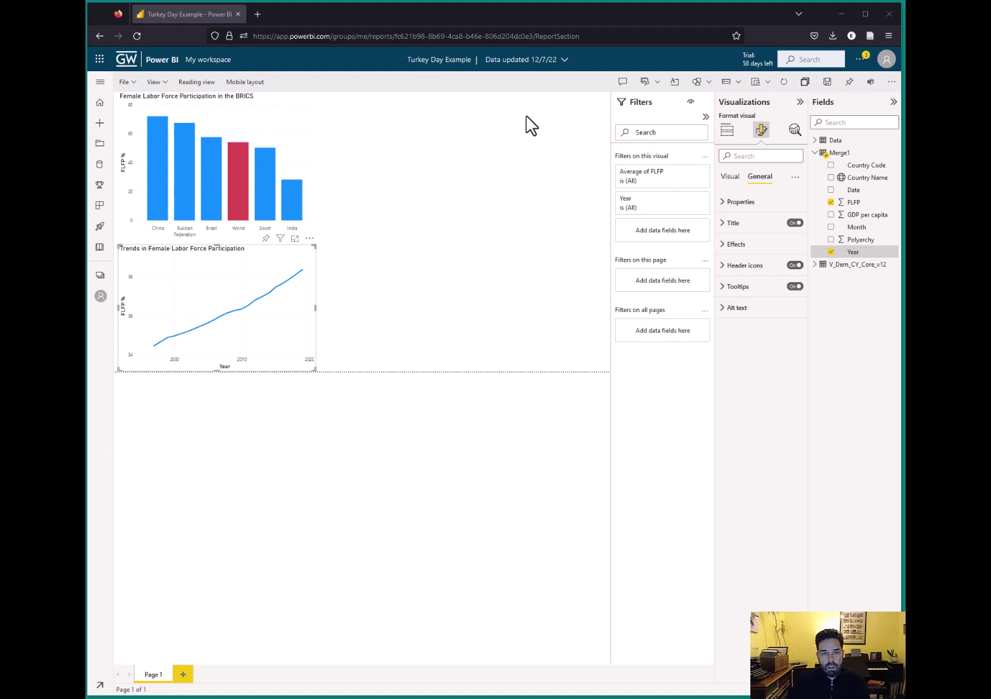
Step: Undo an accidental map conversion of the trend chart, then add a filled map located by Country Name
drag(540, 10, 538, 7)
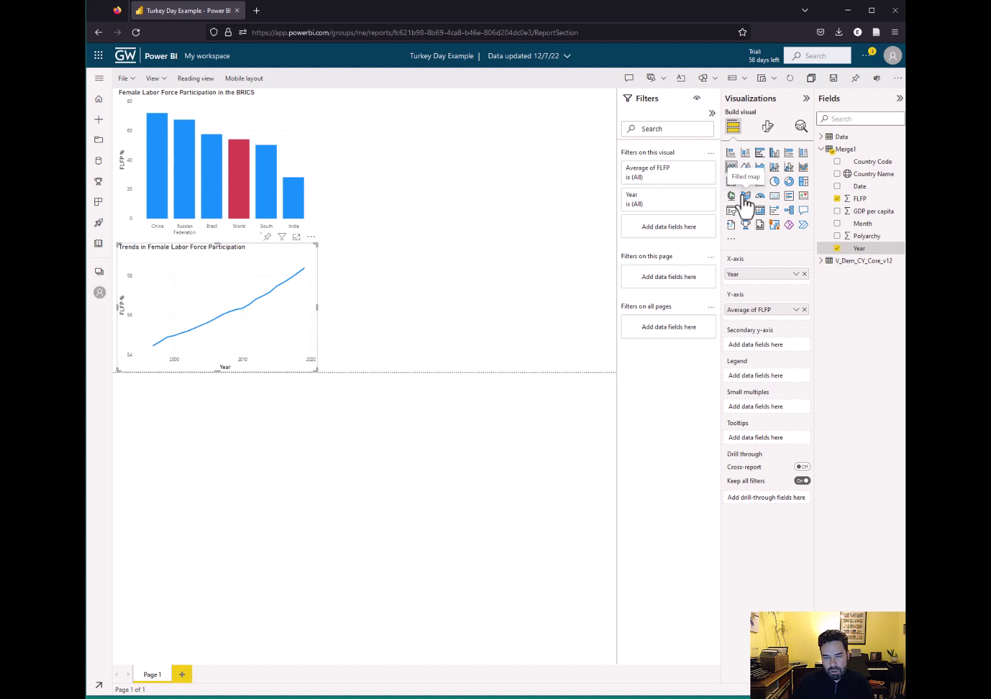
click(746, 197)
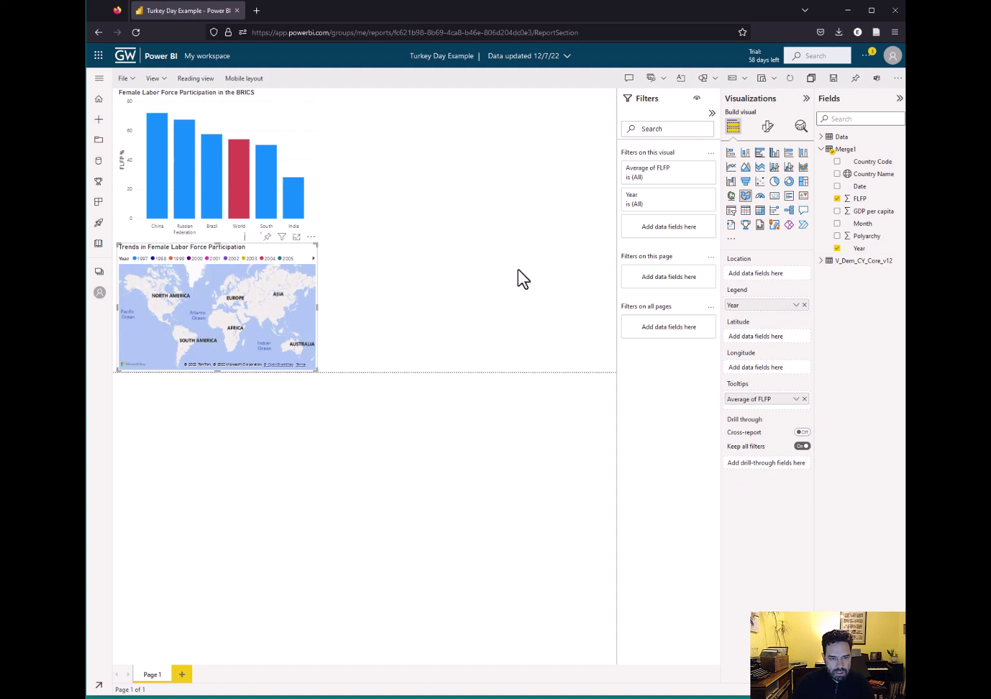
key(ctrl+z)
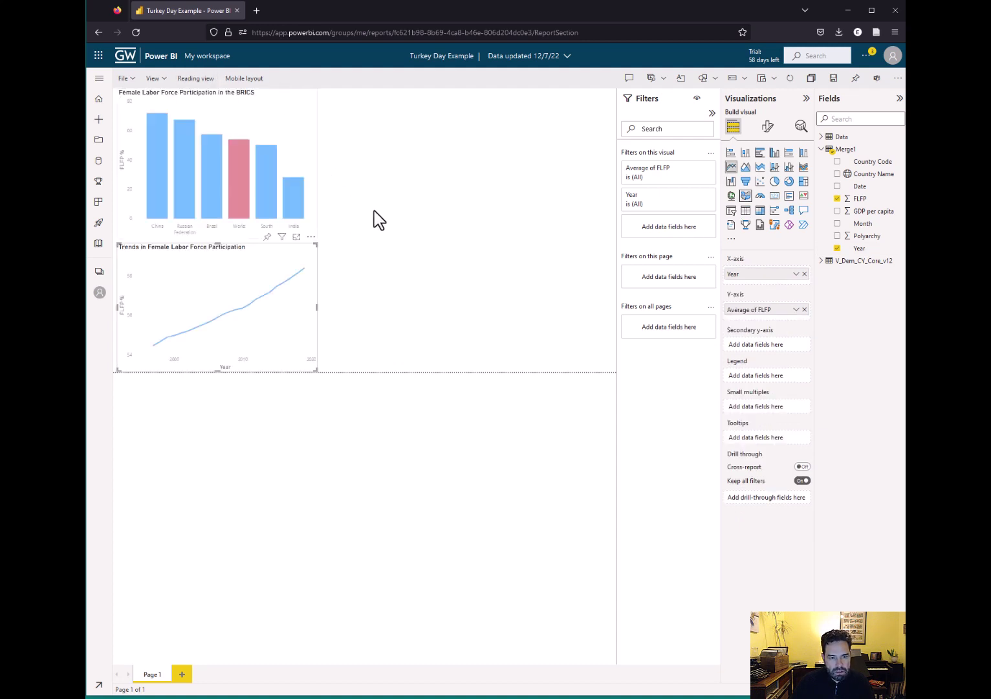
click(427, 174)
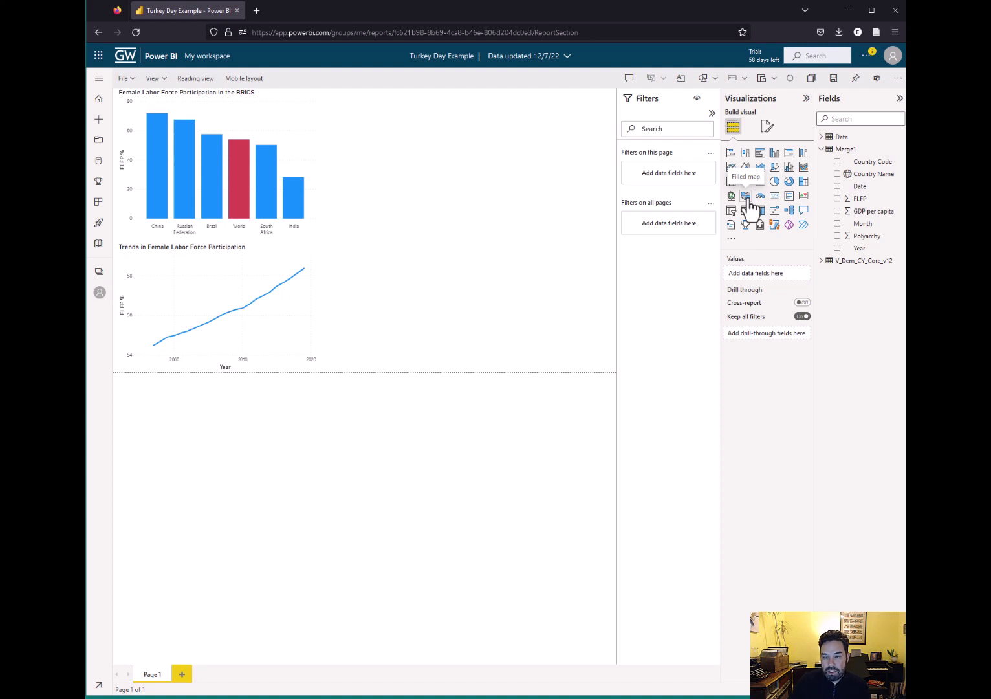
click(746, 196)
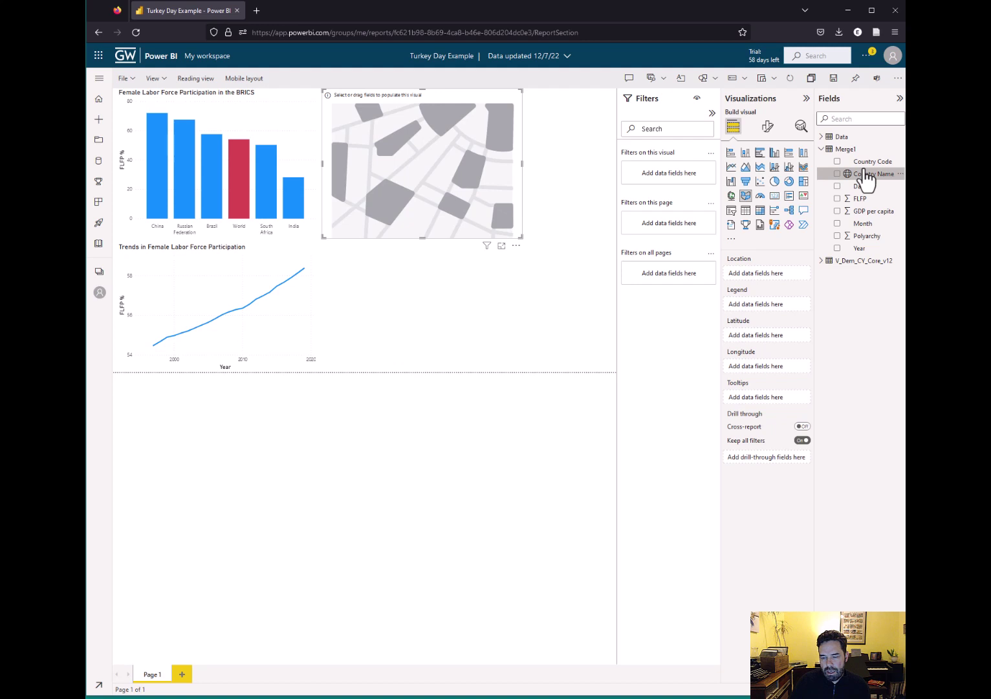
drag(862, 180, 771, 273)
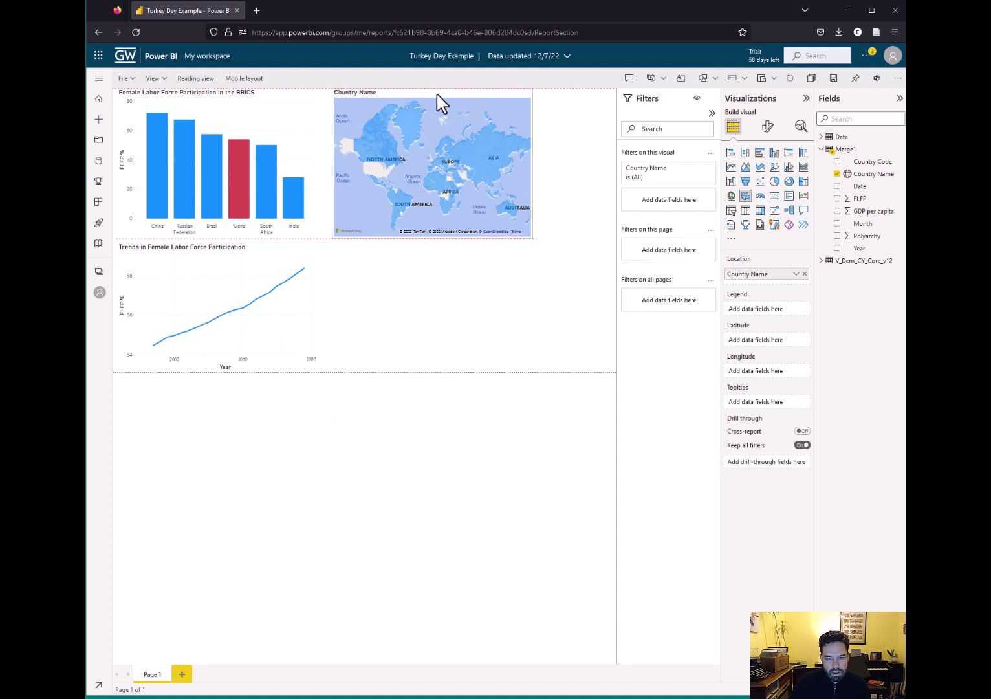
Step: Shift the map right and widen it, then stretch the BRICS bar and trend line charts to its edge
drag(412, 101, 506, 100)
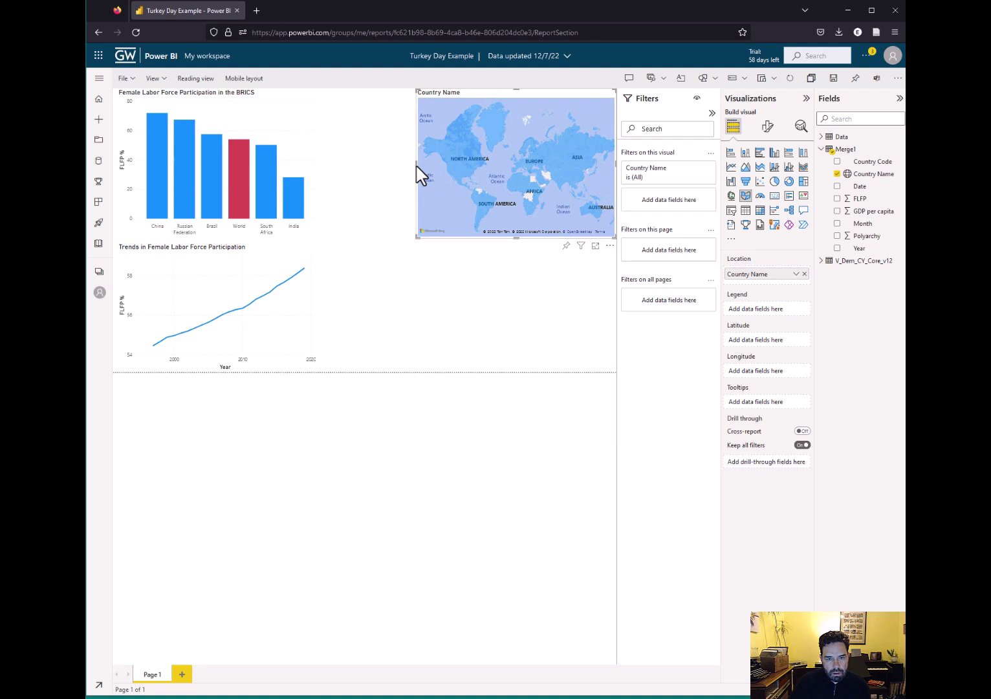
drag(416, 164, 368, 172)
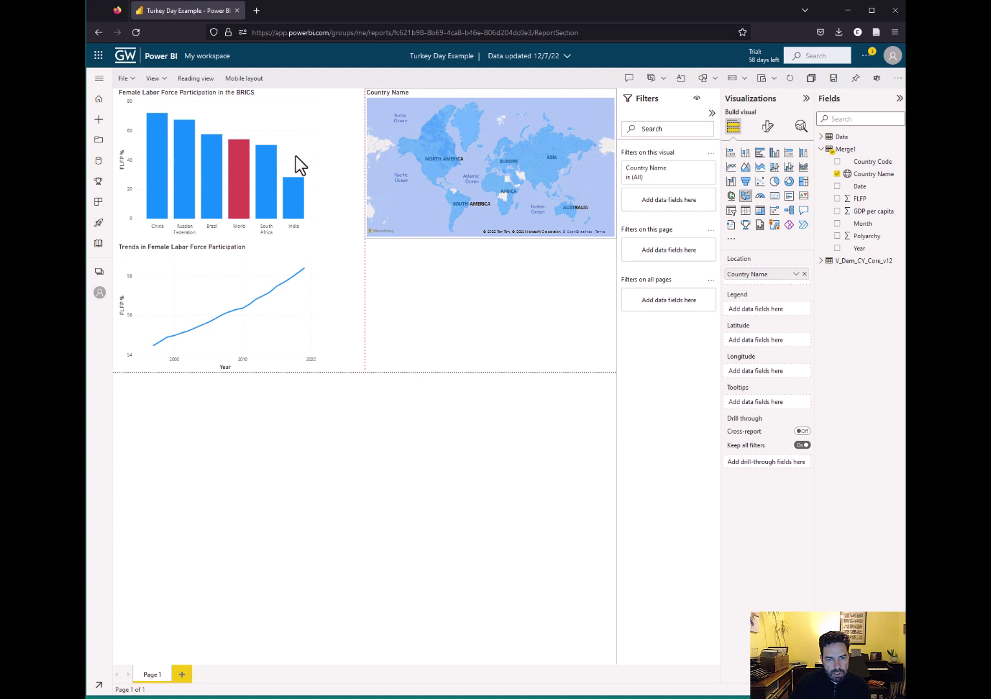
click(302, 112)
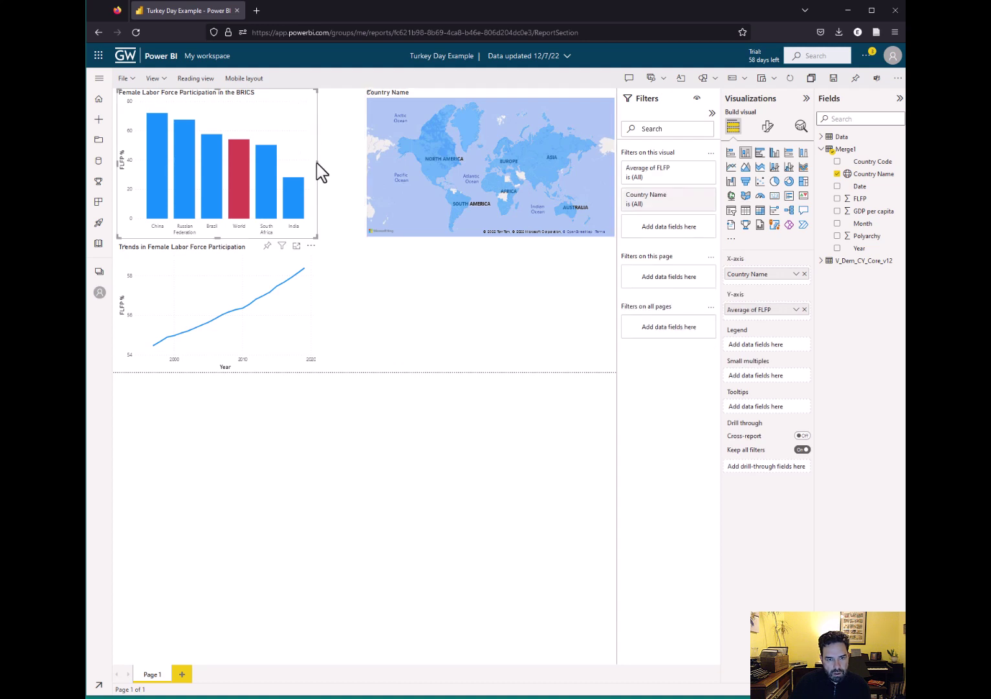
drag(317, 162, 364, 165)
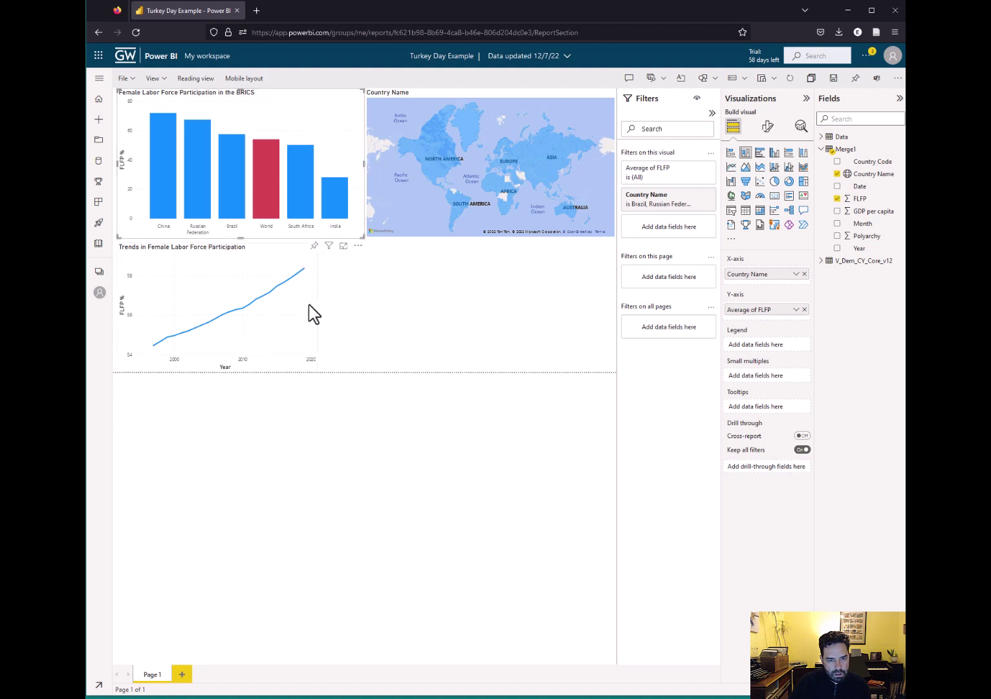
drag(317, 311, 366, 310)
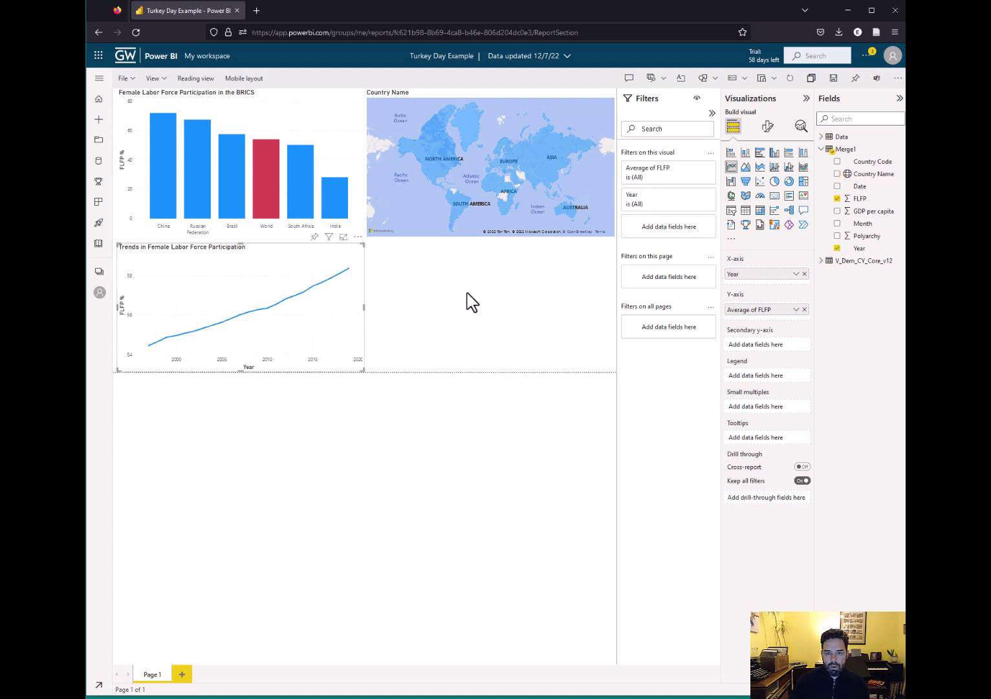
Step: Select the world map and expand its Fill colors formatting section
click(518, 103)
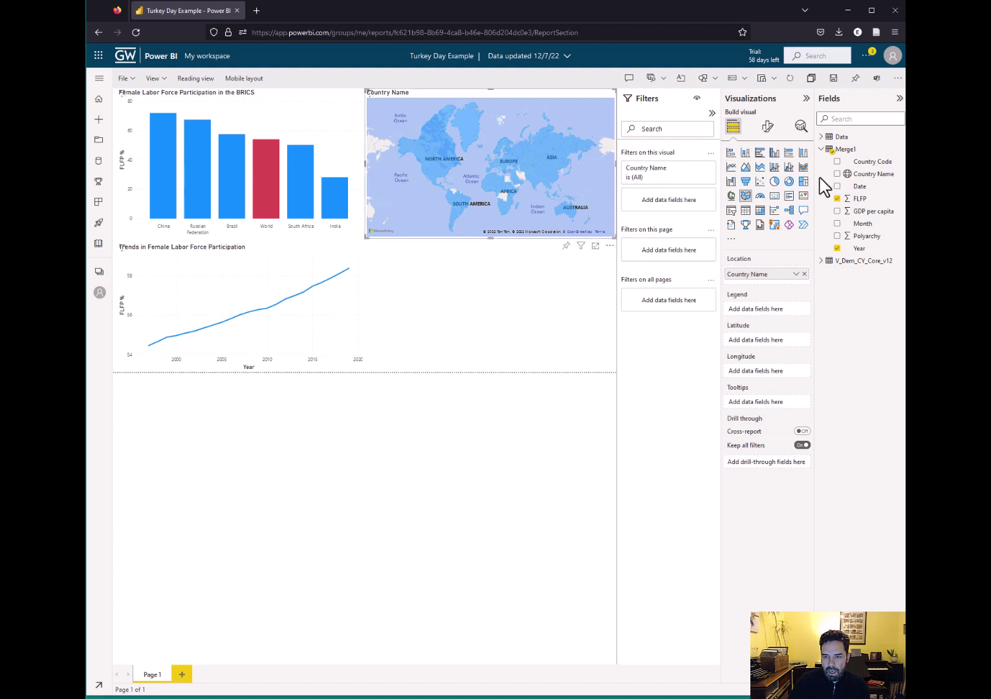
click(769, 129)
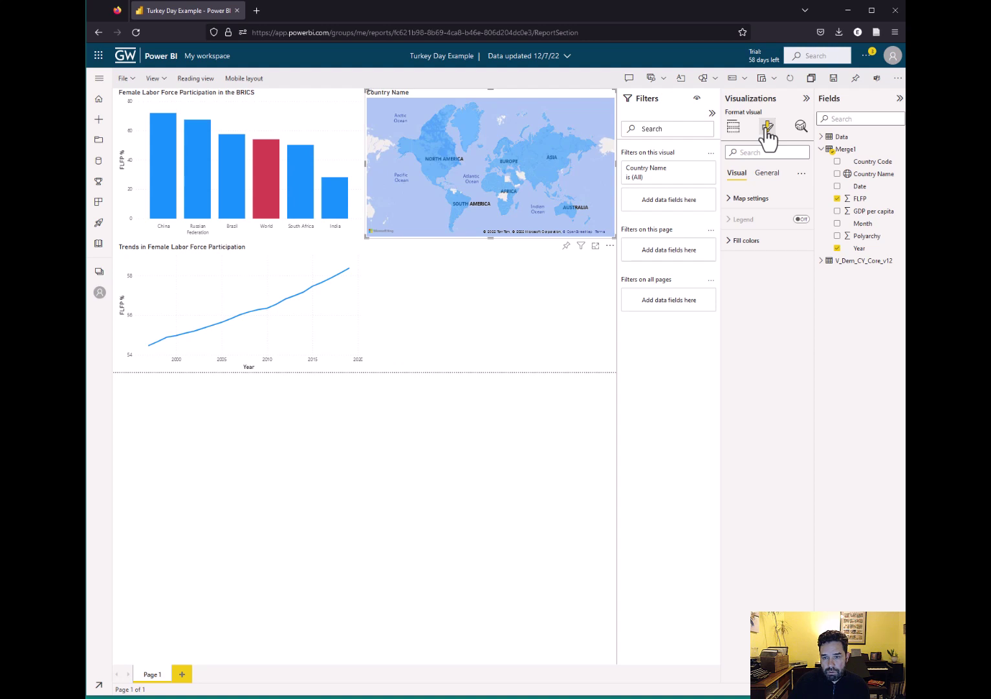
click(746, 242)
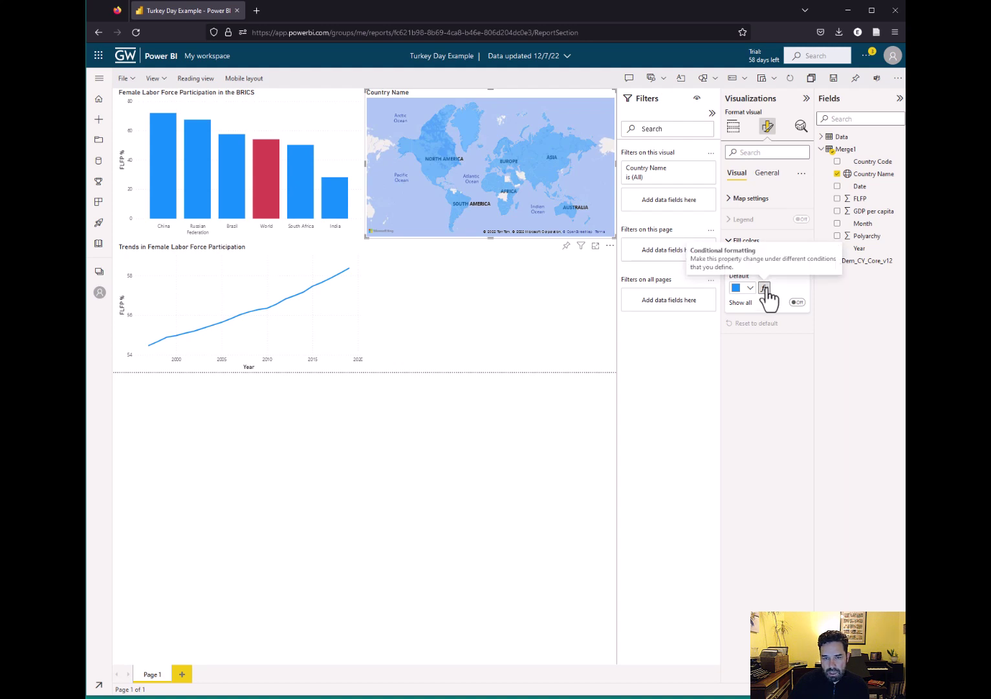
Step: Set the map's conditional fill to a gradient on Merge1's FLFP, summarized as Average, after checking the spreadsheet
click(765, 287)
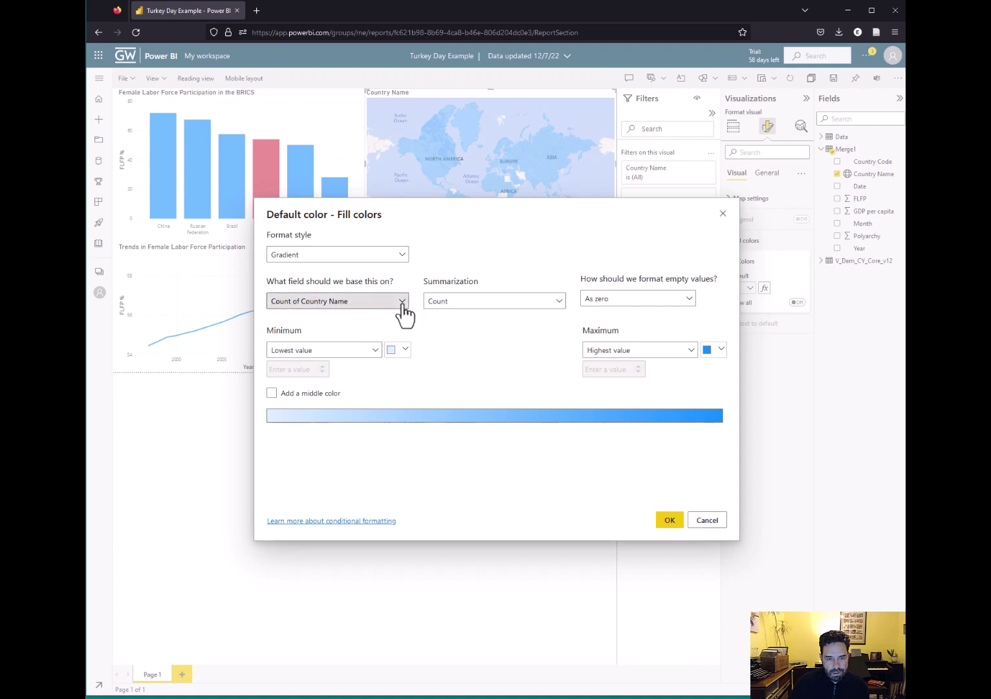
click(402, 304)
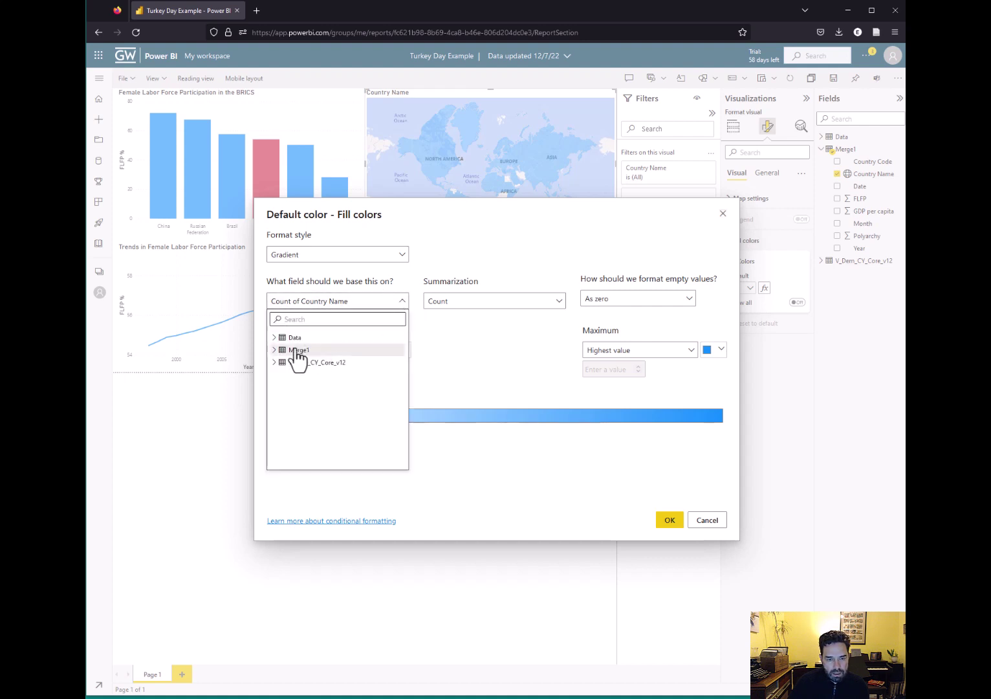
click(274, 351)
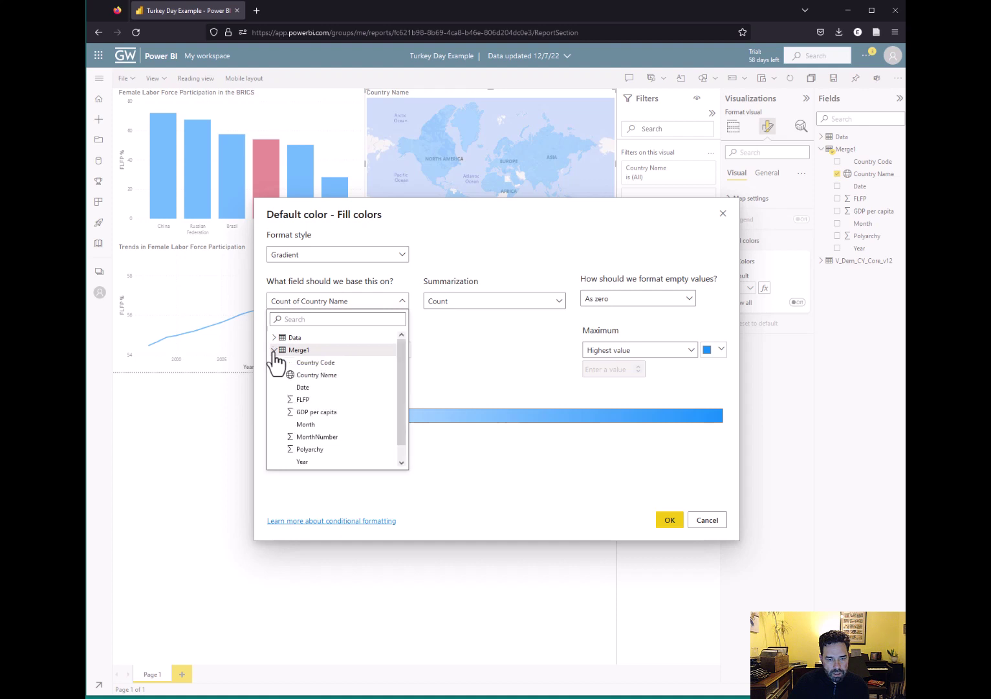
click(297, 400)
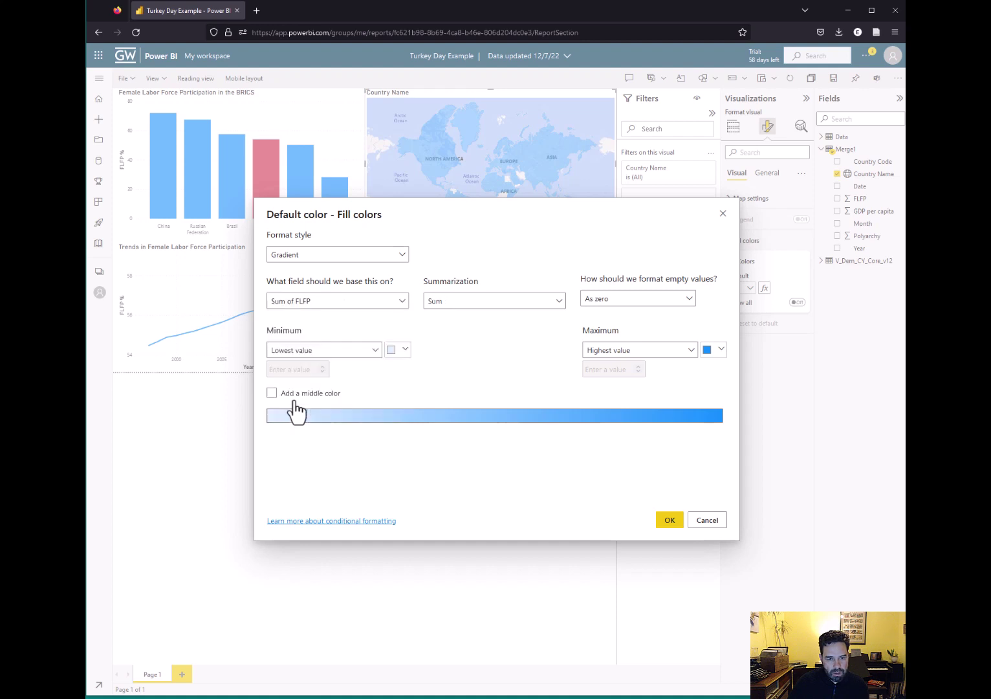
click(560, 301)
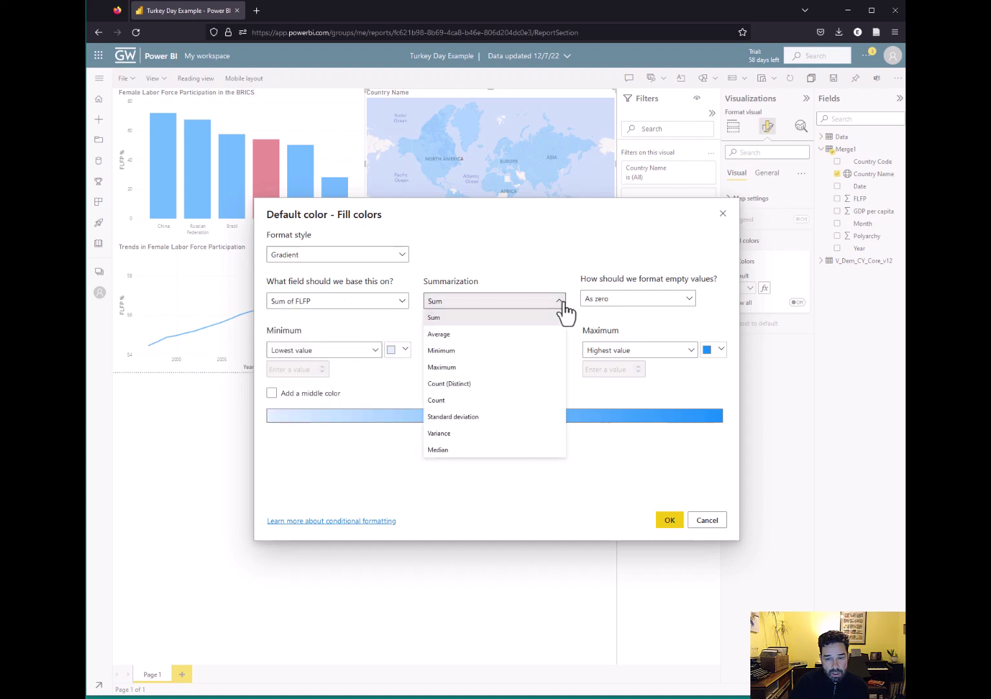
click(520, 335)
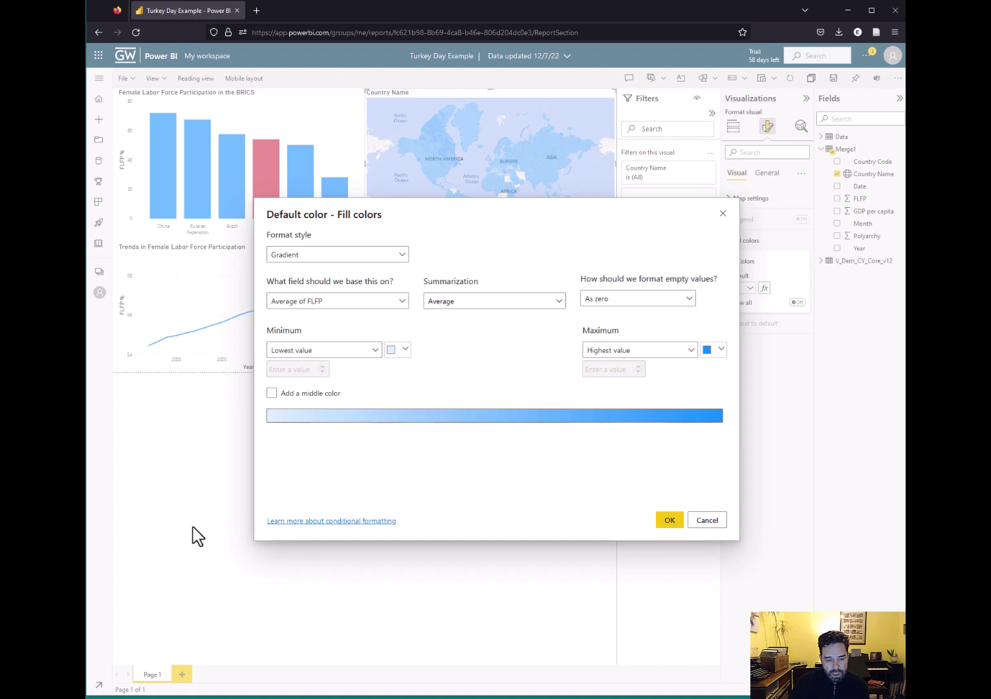
key(alt+Tab)
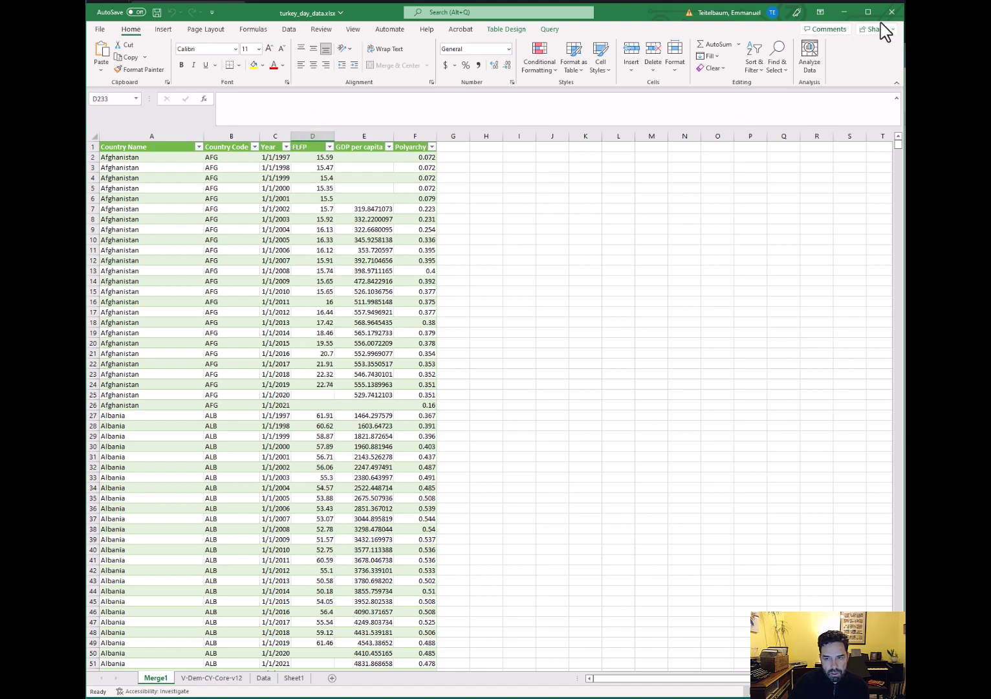
click(843, 12)
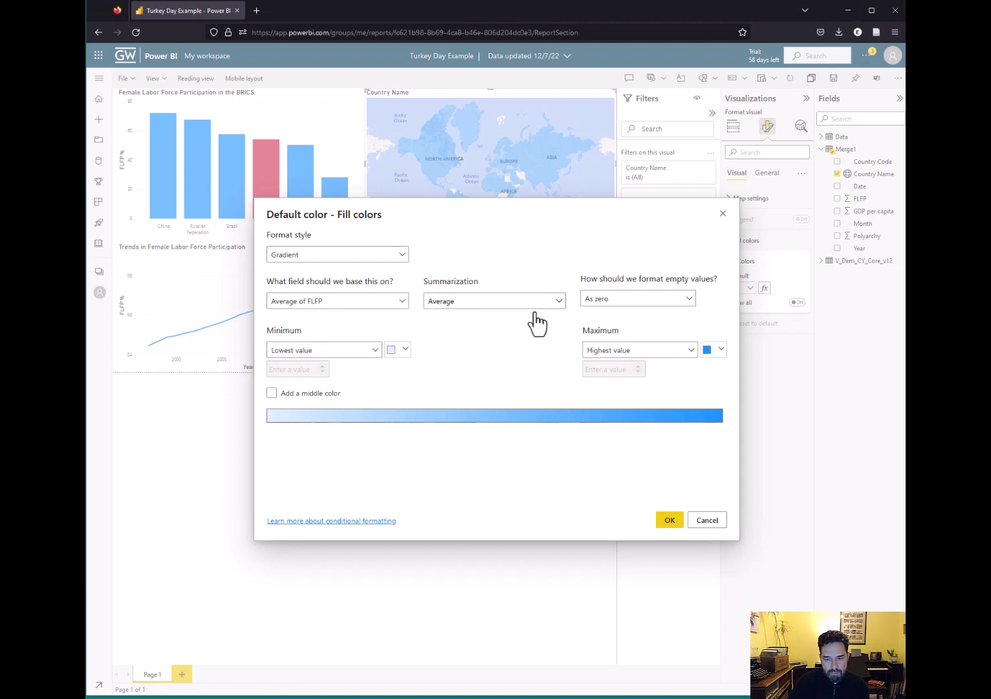
Step: Make the gradient run from light pink for lowest FLFP to dark purple for highest, and apply it
click(720, 353)
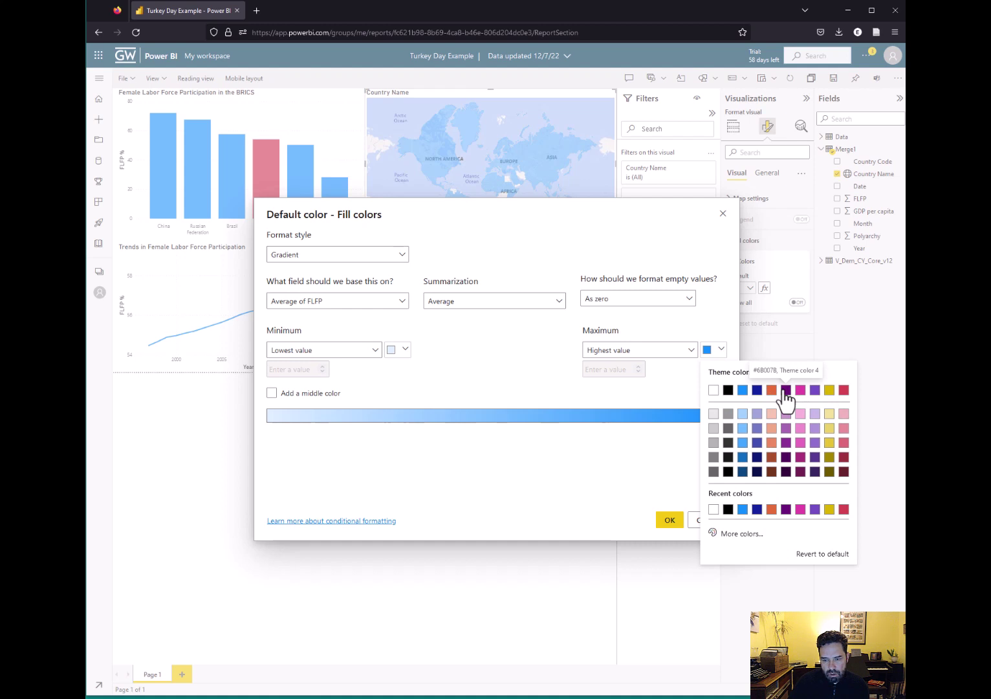
click(785, 391)
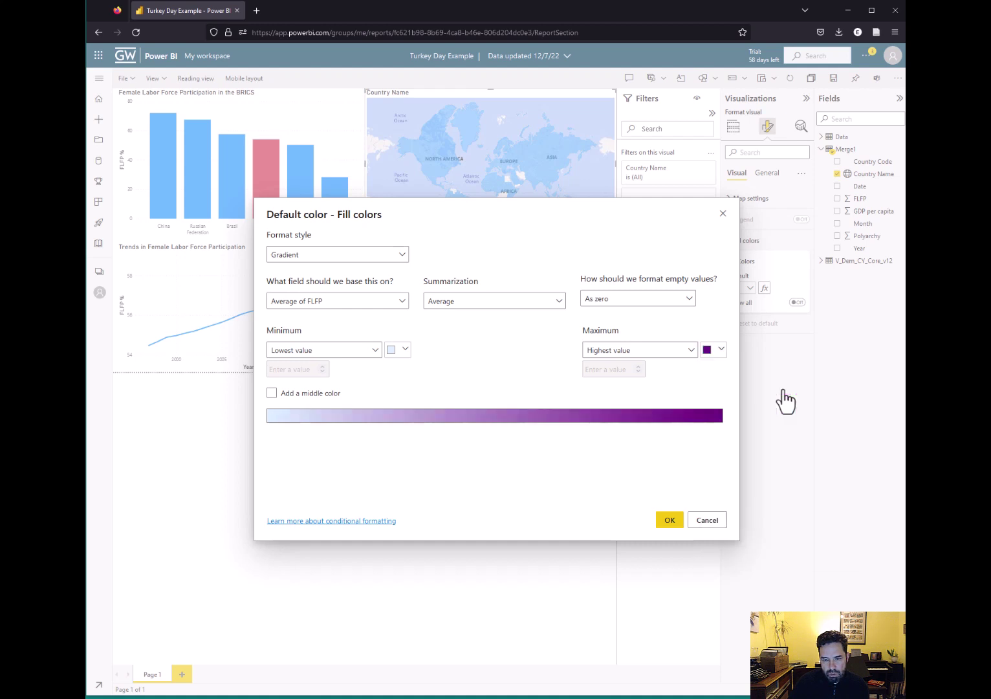
click(397, 356)
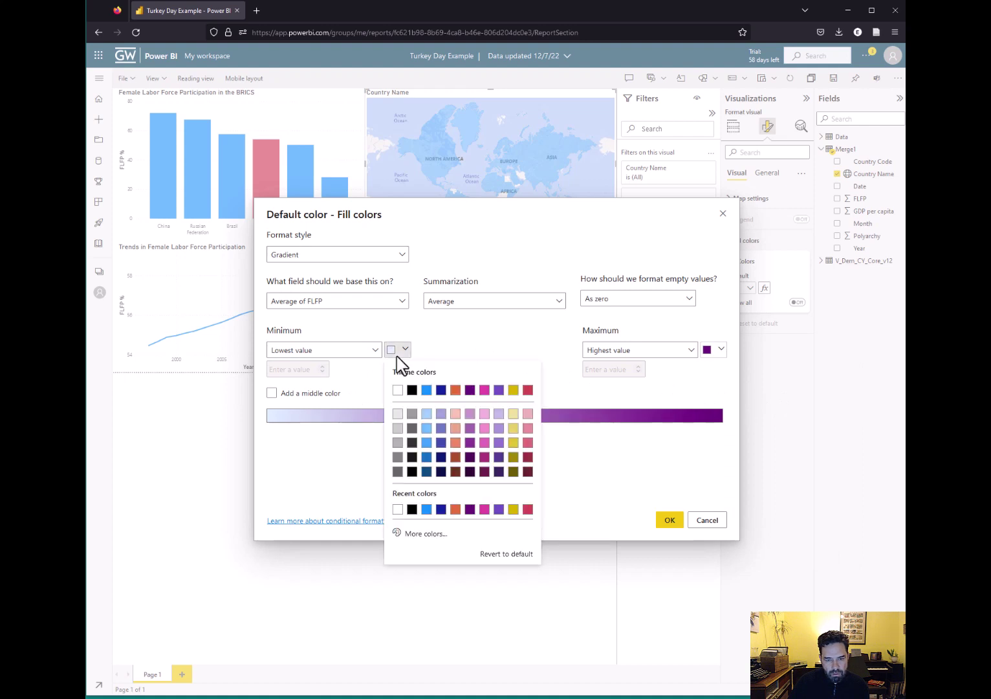
click(528, 428)
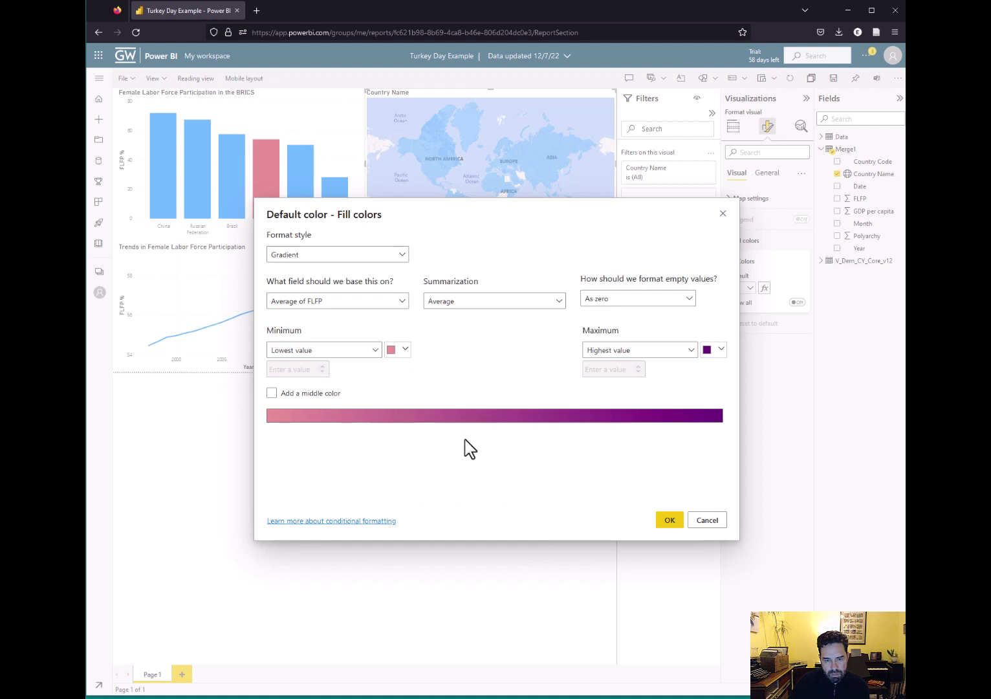
click(405, 352)
click(527, 414)
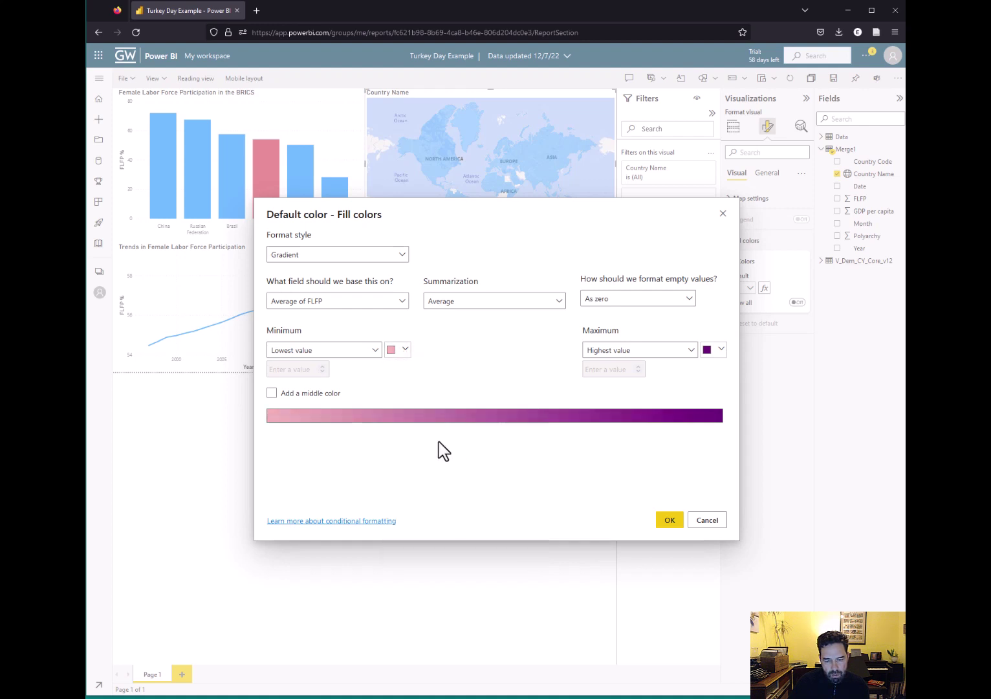
click(670, 521)
click(662, 526)
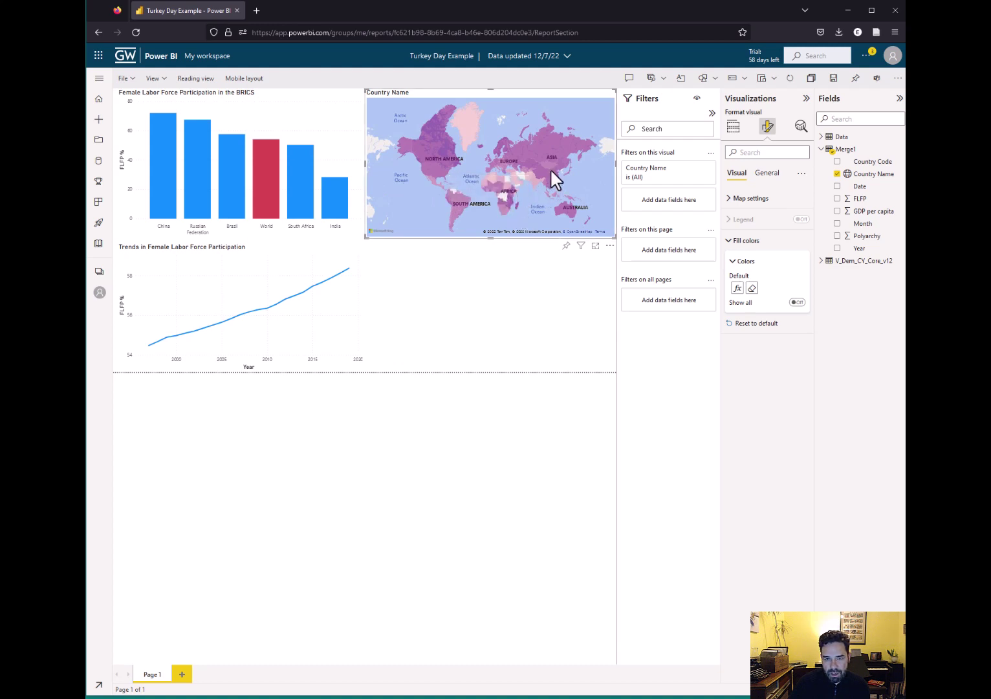
mouse_move(554, 177)
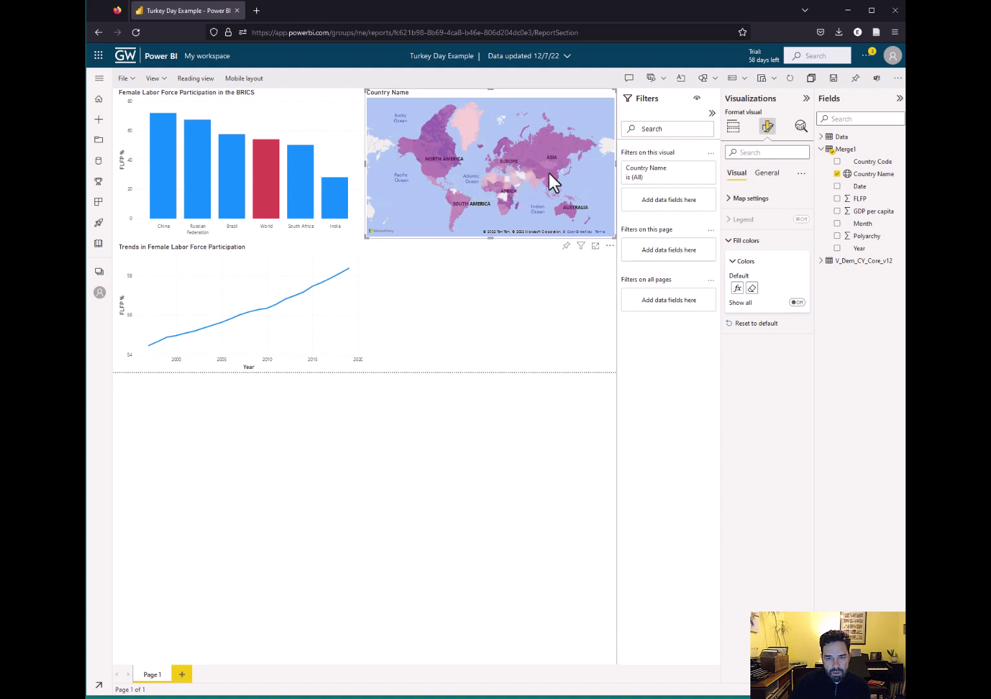
Step: Cross-filter the report by China on the map, then the Russian Federation and Brazil bars, then clear it
click(548, 172)
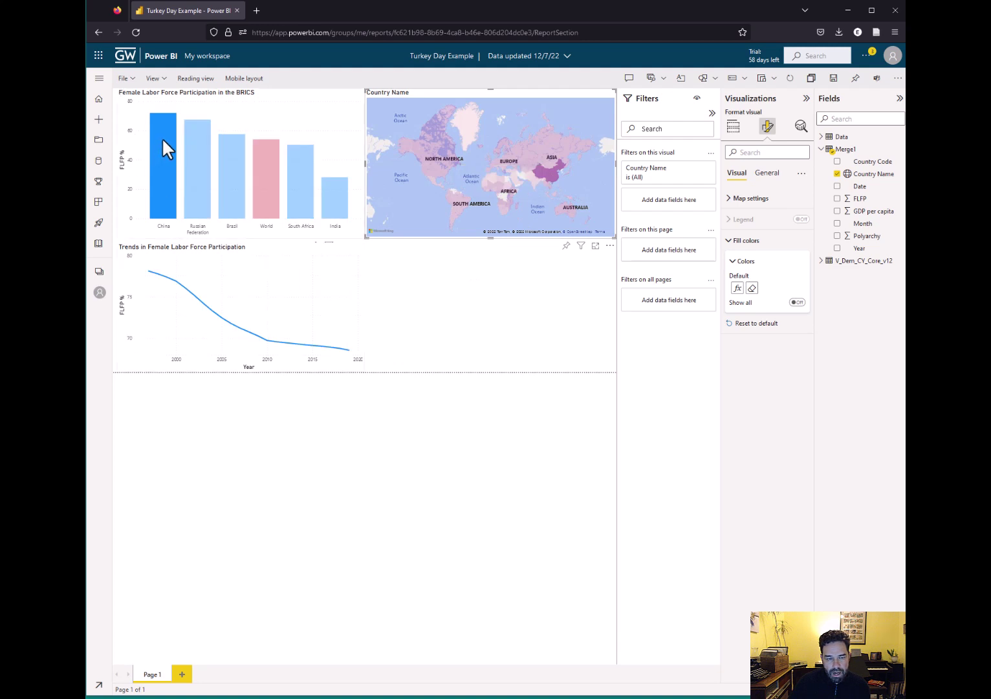
mouse_move(257, 193)
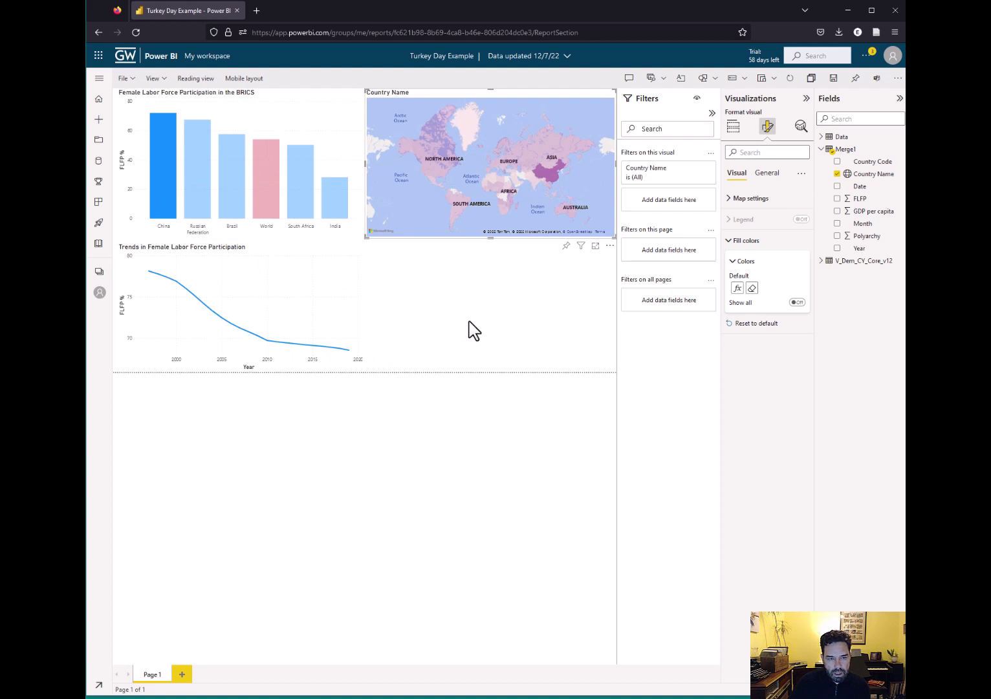
click(197, 184)
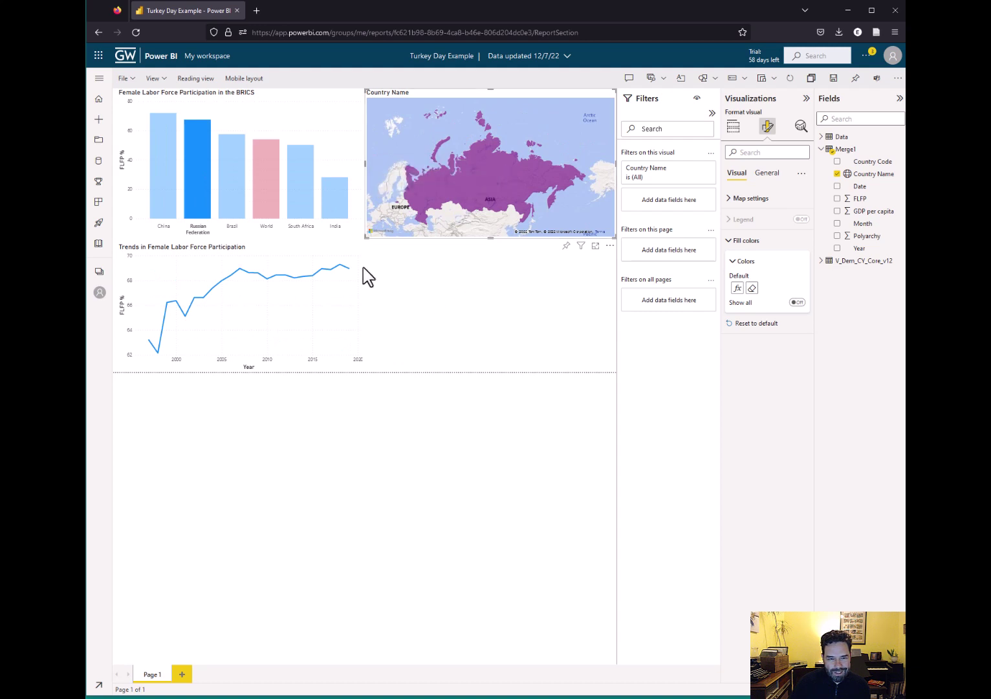
click(239, 200)
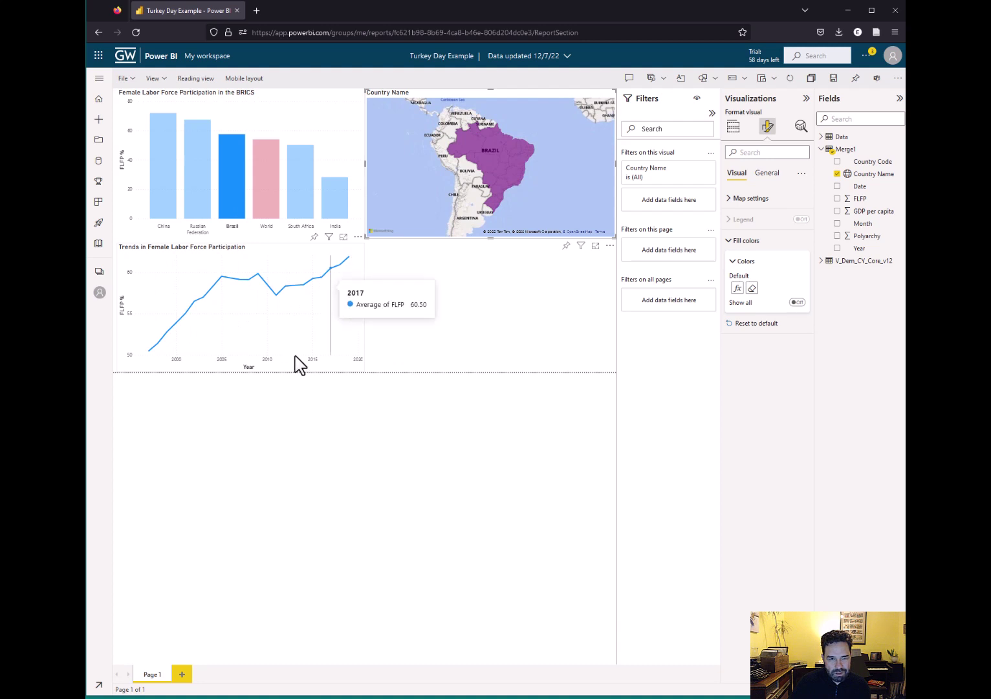
click(395, 169)
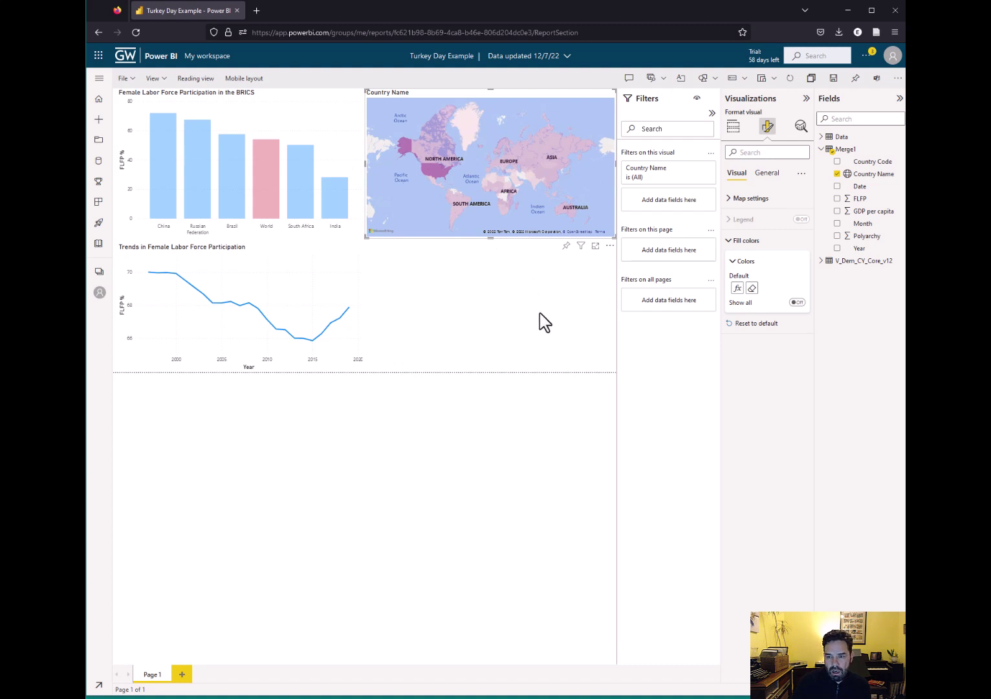
Step: Replace the map title 'Country Name' with 'Female Labor Force Participation Around the World'
click(767, 175)
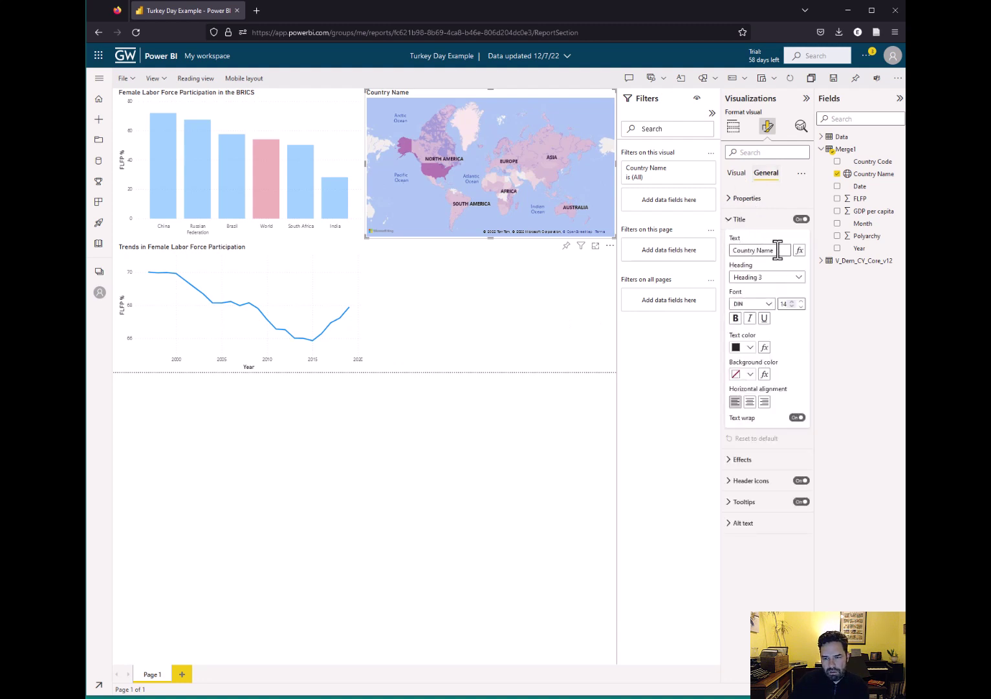
drag(773, 249, 730, 246)
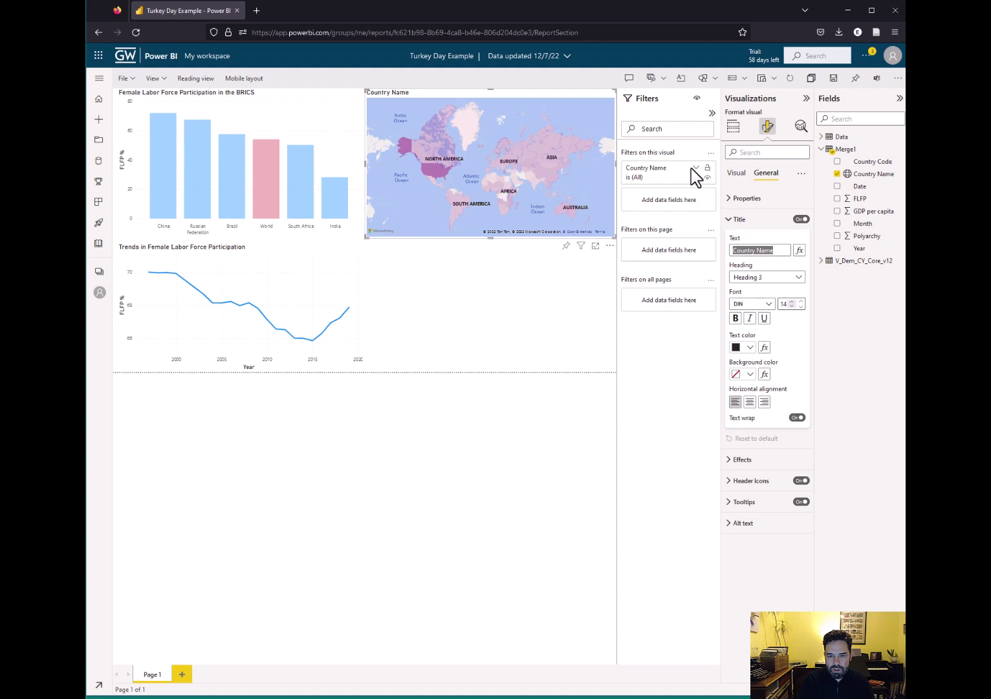
text(Female La)
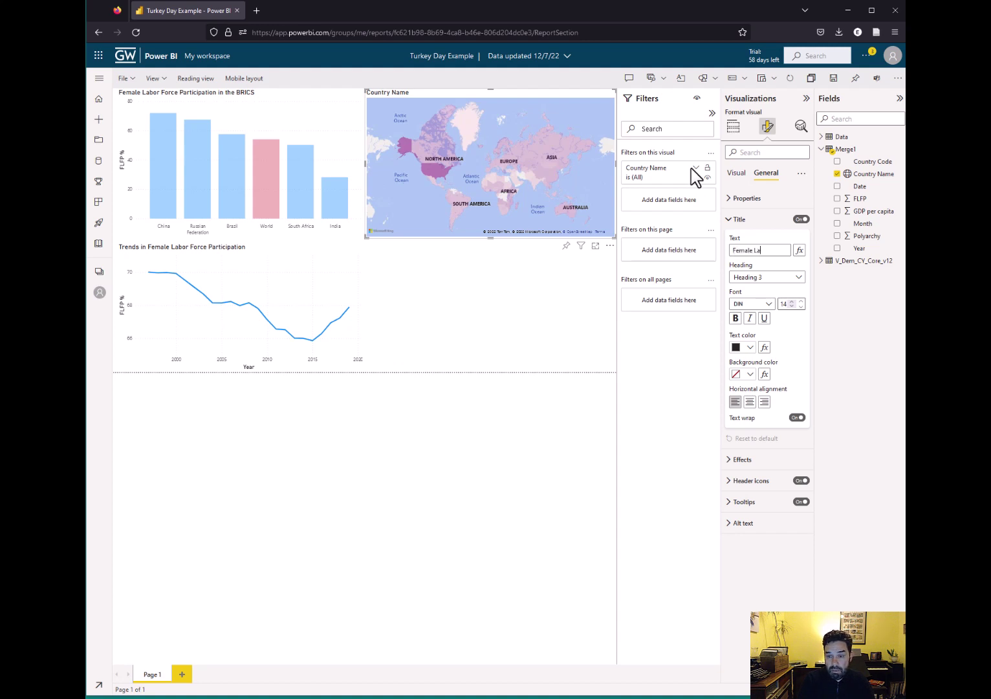
text(bor Force Participation Around the World)
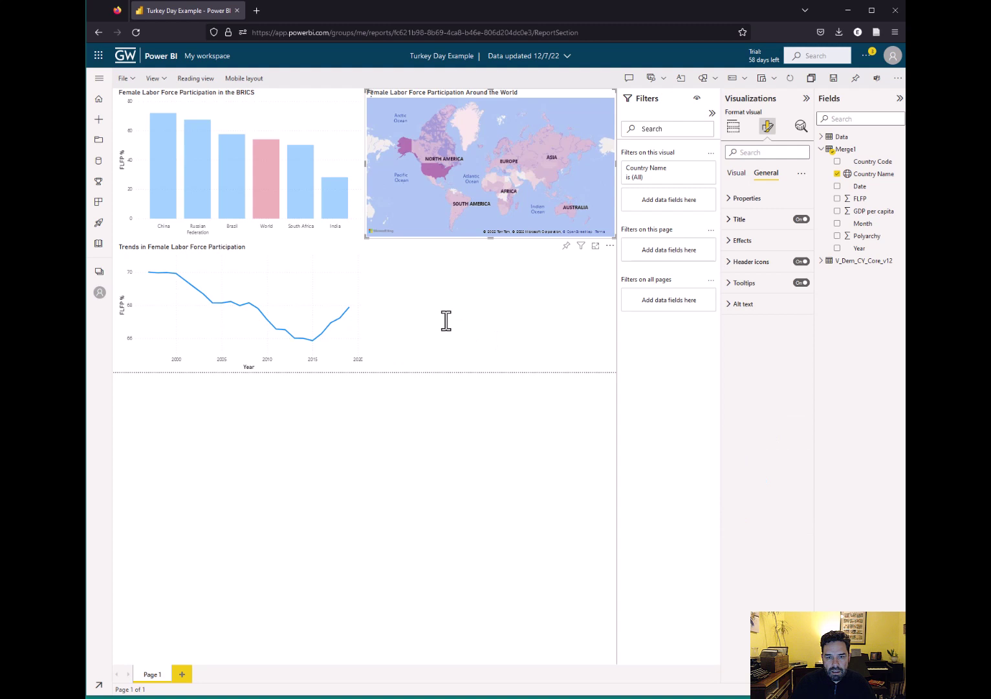
Step: Save the report with the retitled world map
click(833, 78)
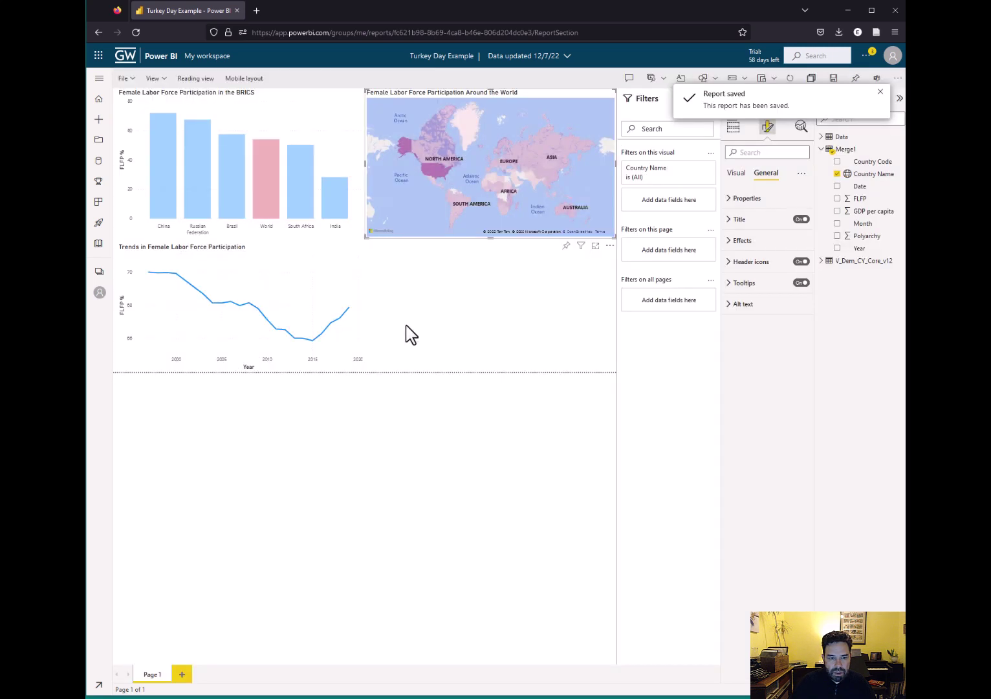